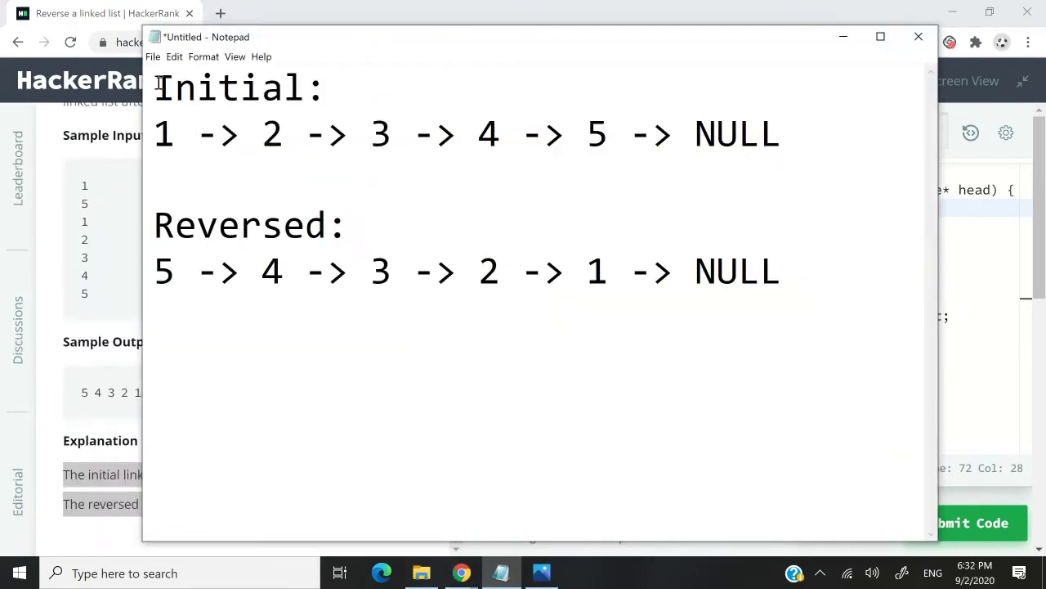
Step: Highlight the full Initial and Reversed list lines in turn to compare them
{"action": "left_click_drag", "start_coordinate": [154, 86], "coordinate": [325, 84]}
{"action": "left_click", "coordinate": [374, 129]}
{"action": "left_click_drag", "start_coordinate": [154, 133], "coordinate": [824, 126]}
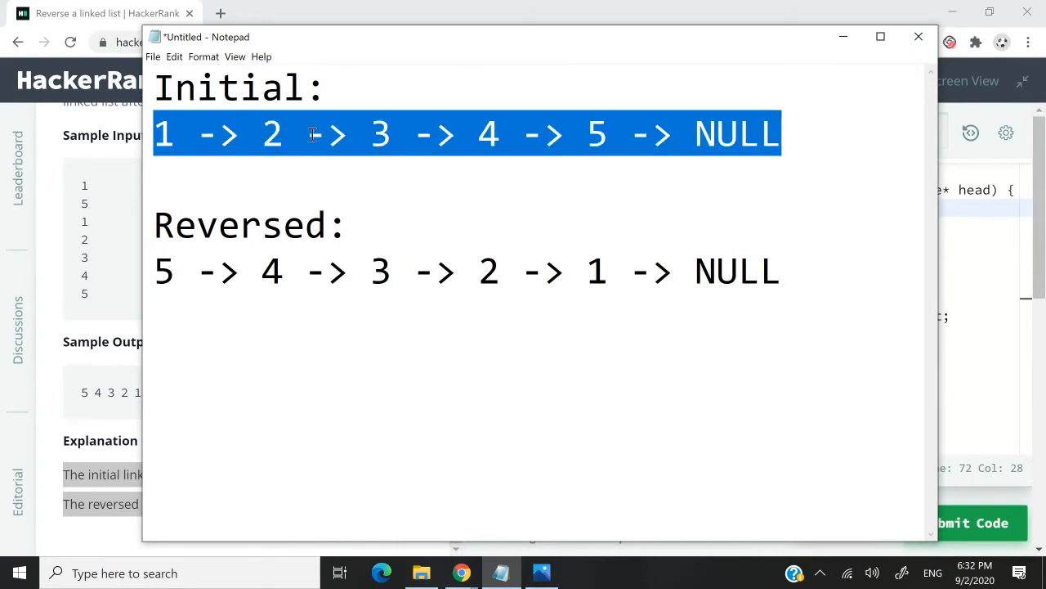
{"action": "mouse_move", "coordinate": [783, 271]}
{"action": "left_mouse_down"}
{"action": "mouse_move", "coordinate": [156, 272]}
{"action": "mouse_move", "coordinate": [789, 296]}
{"action": "left_mouse_up"}
{"action": "left_click", "coordinate": [180, 271]}
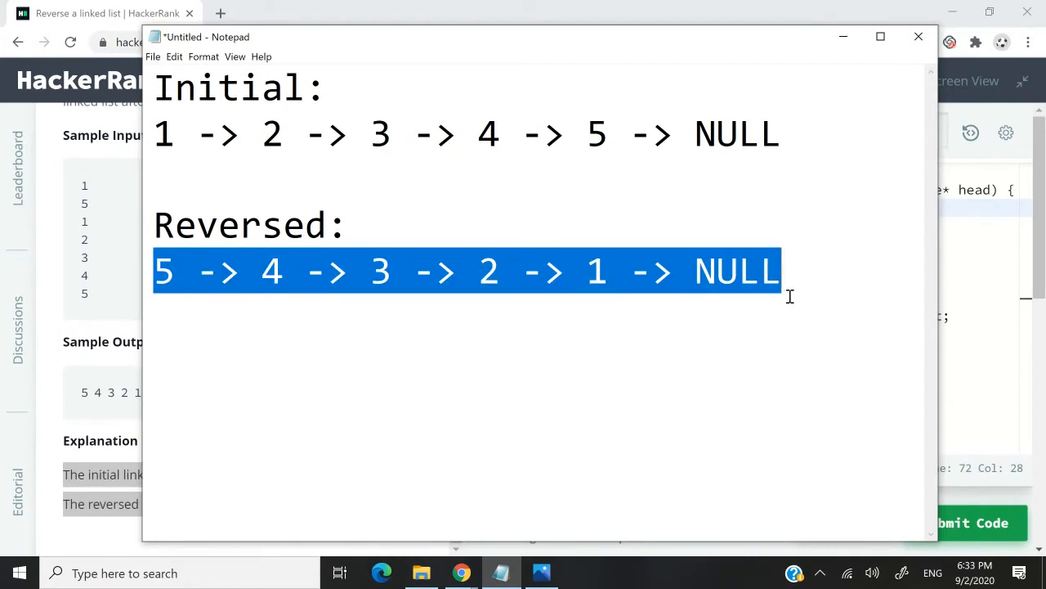
{"action": "left_click", "coordinate": [161, 130]}
Step: Highlight how node 1 and node 5 swap ends between the two lists, then bring up the diagram
{"action": "left_click_drag", "start_coordinate": [153, 133], "coordinate": [178, 135]}
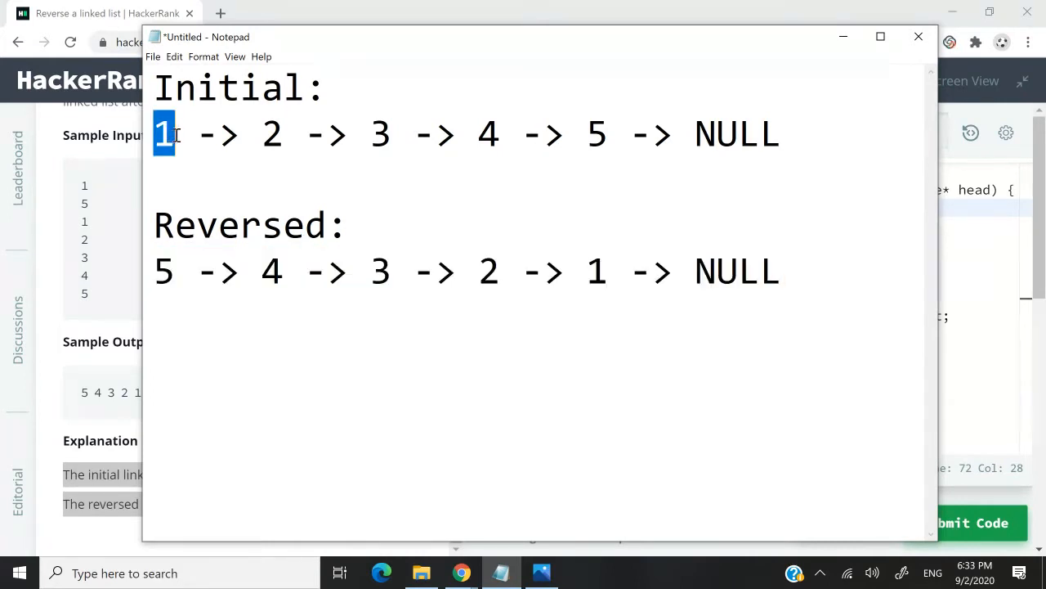
{"action": "left_click_drag", "start_coordinate": [587, 271], "coordinate": [841, 263]}
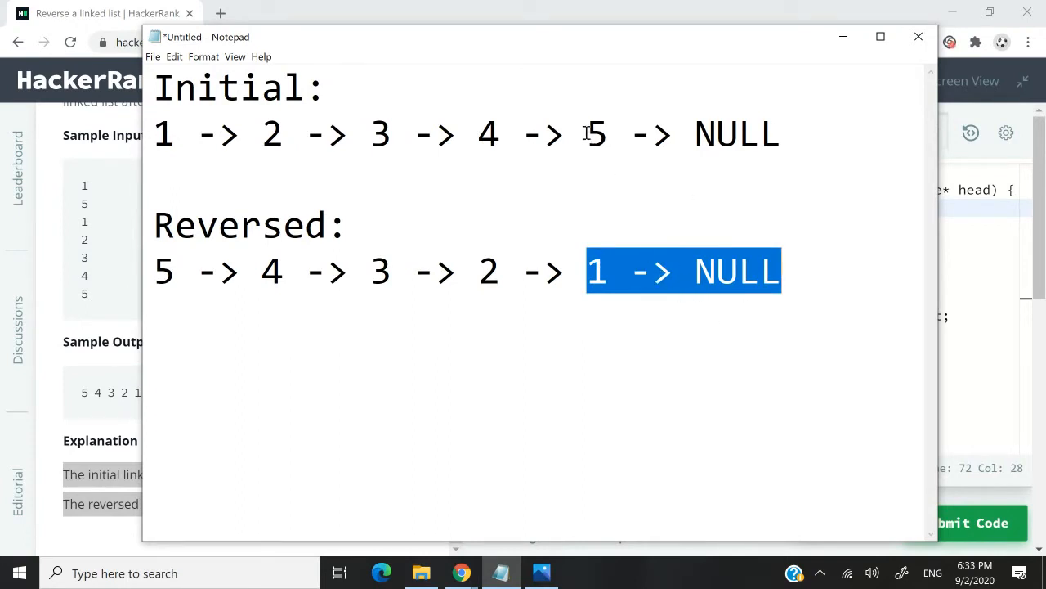
{"action": "left_click_drag", "start_coordinate": [587, 134], "coordinate": [815, 146]}
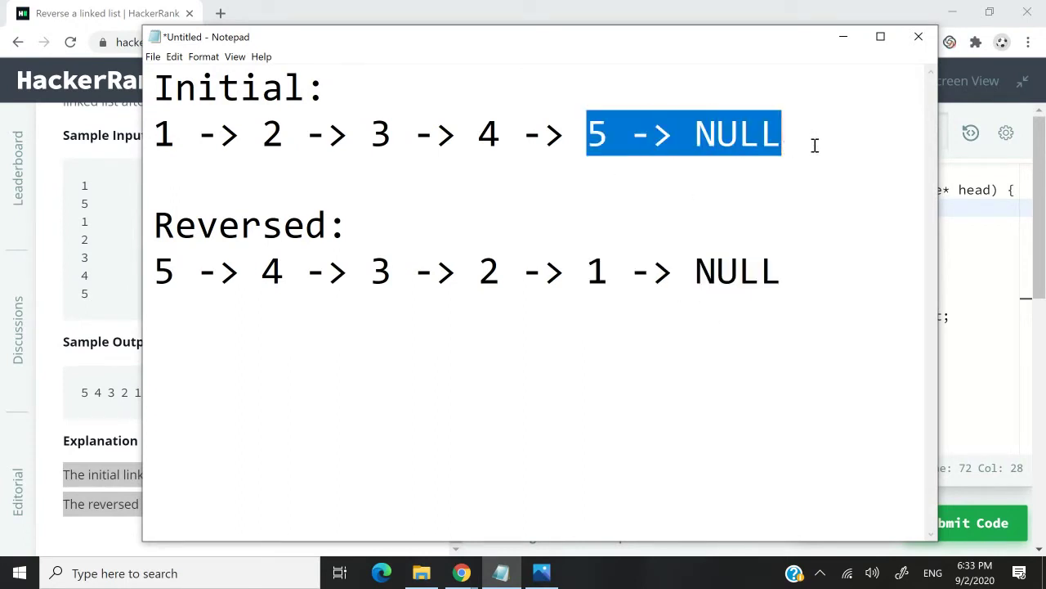
{"action": "double_click", "coordinate": [164, 271]}
{"action": "key", "text": "alt+Tab"}
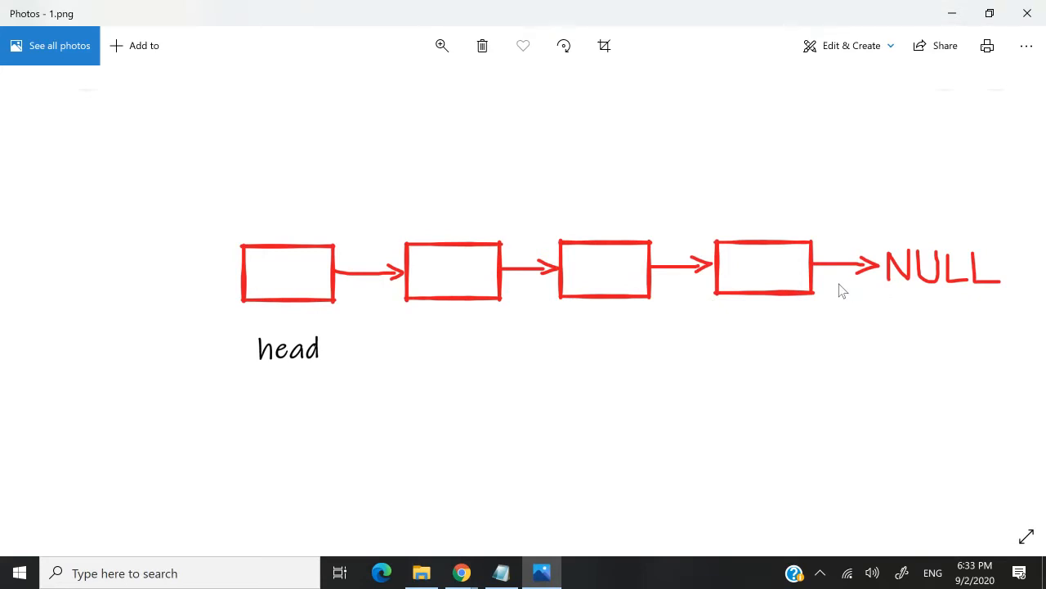
Step: Step through the diagrams marking prev, current, and the head node pointing to NULL
{"action": "key", "text": "Right"}
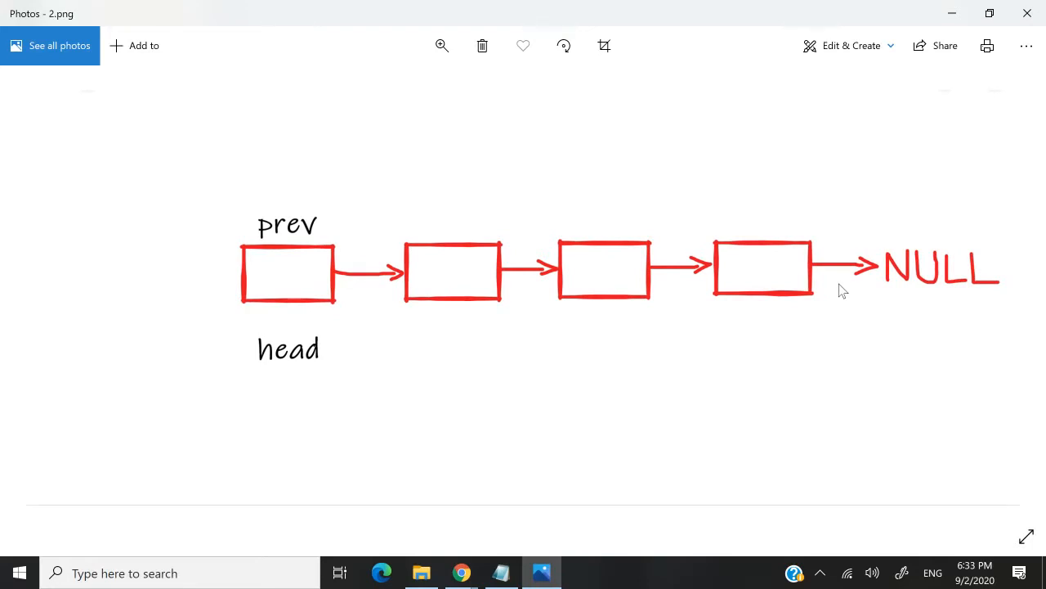
{"action": "key", "text": "Right"}
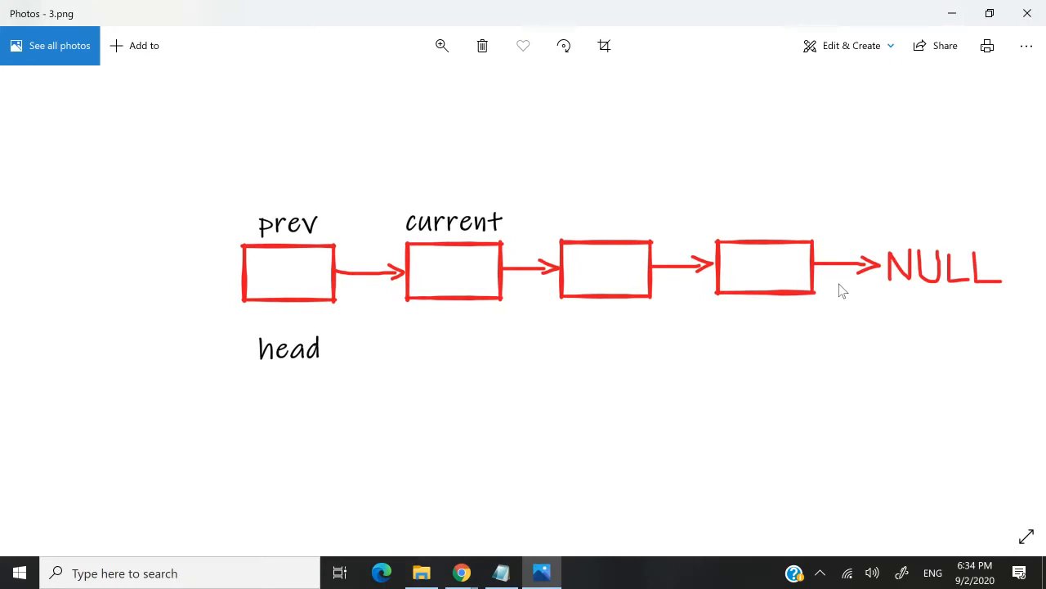
{"action": "key", "text": "Right"}
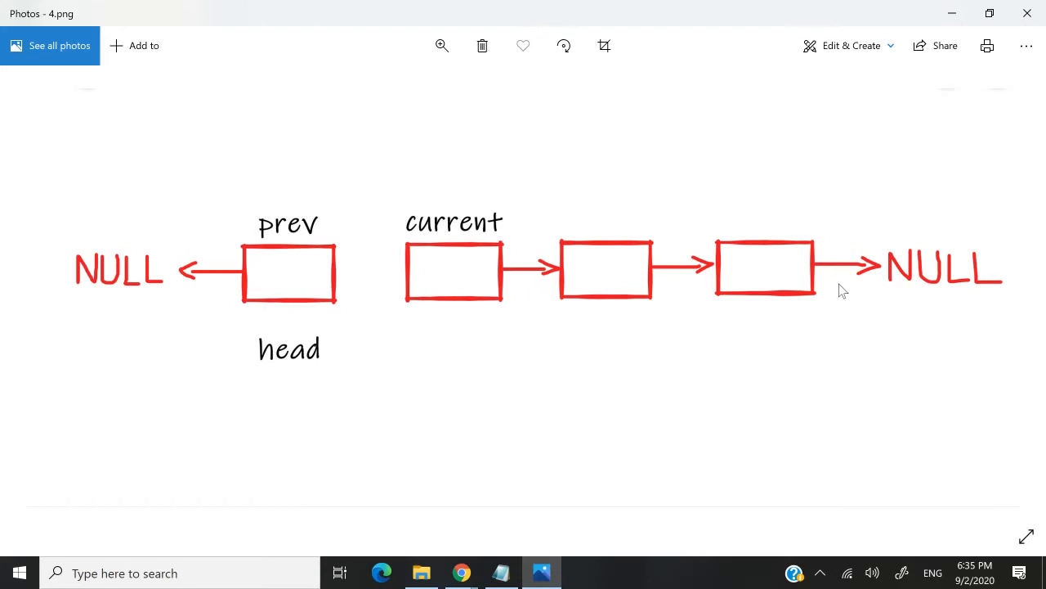
Step: Step through next being labelled, current's link flipping to prev, and both pointers advancing
{"action": "key", "text": "Right"}
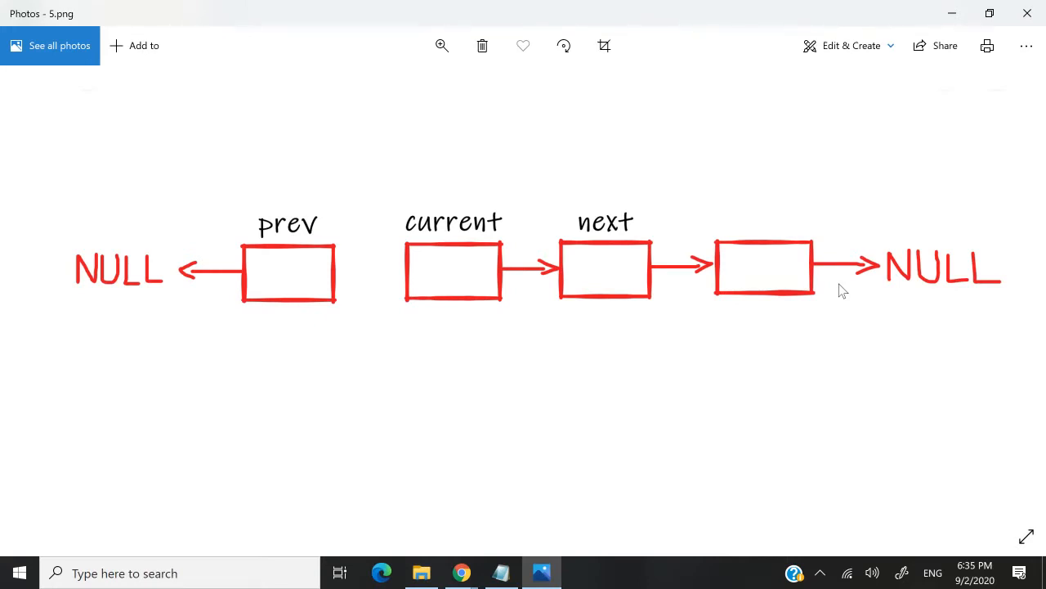
{"action": "key", "text": "Right"}
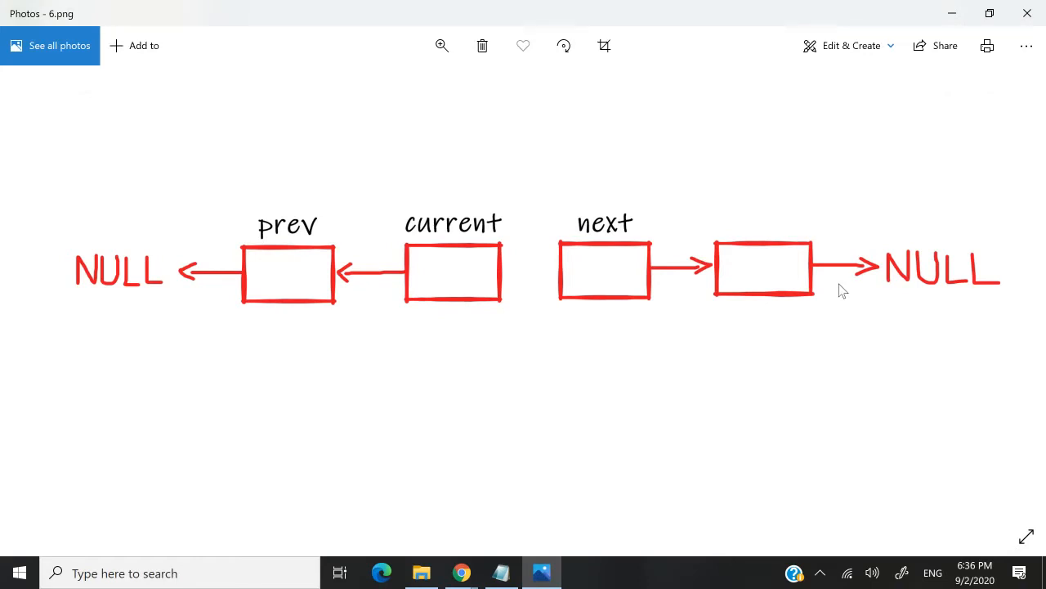
{"action": "key", "text": "Right"}
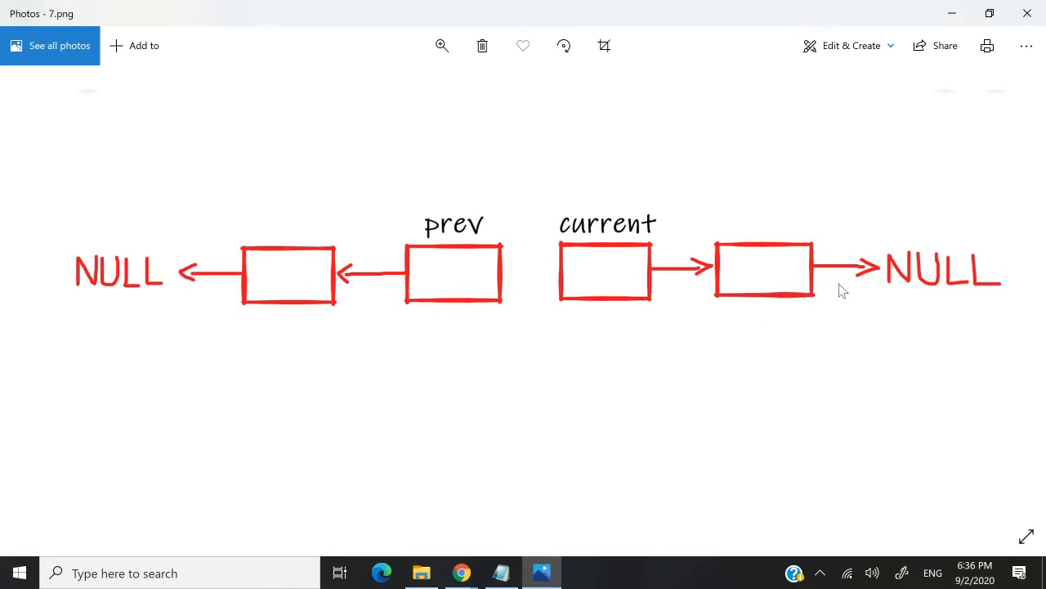
Step: Step through the third node's link reversing and prev and current advancing again
{"action": "key", "text": "Right"}
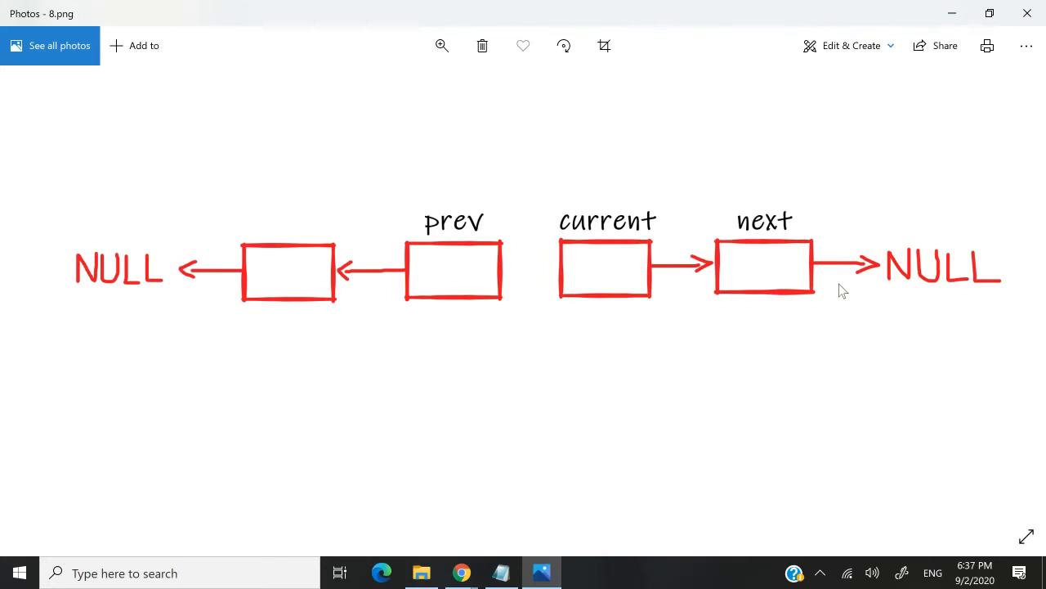
{"action": "key", "text": "Right"}
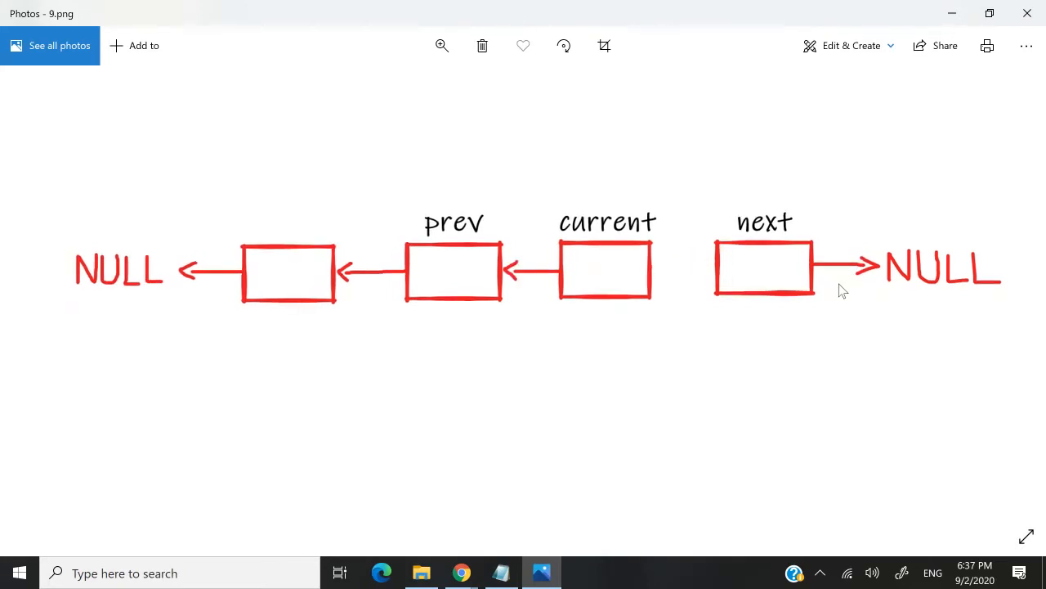
{"action": "key", "text": "Right"}
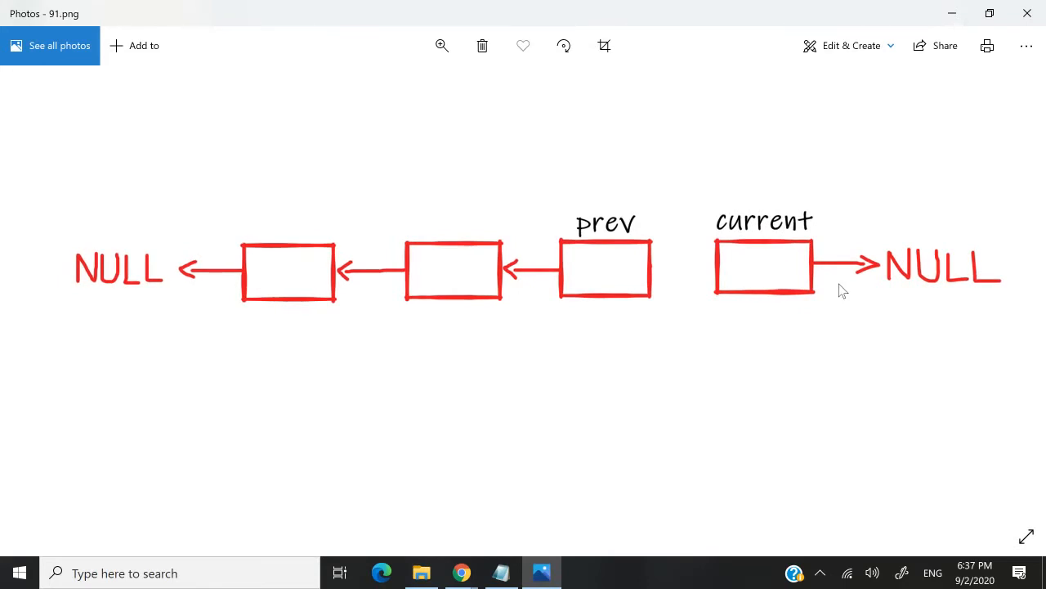
Step: Step to the last node reversing, current reaching NULL, and prev becoming the new head
{"action": "key", "text": "Right"}
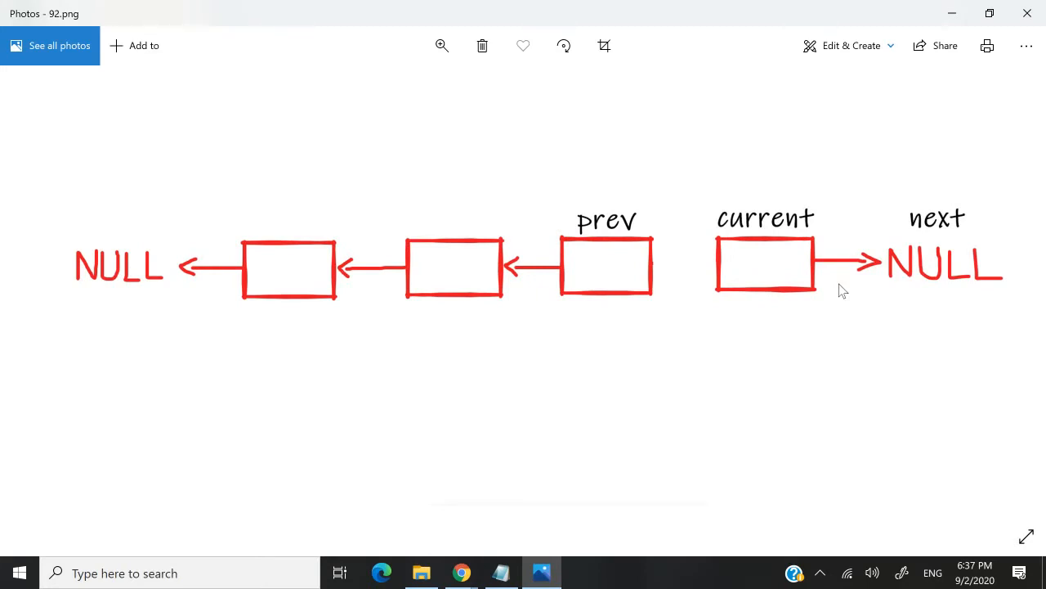
{"action": "key", "text": "Right"}
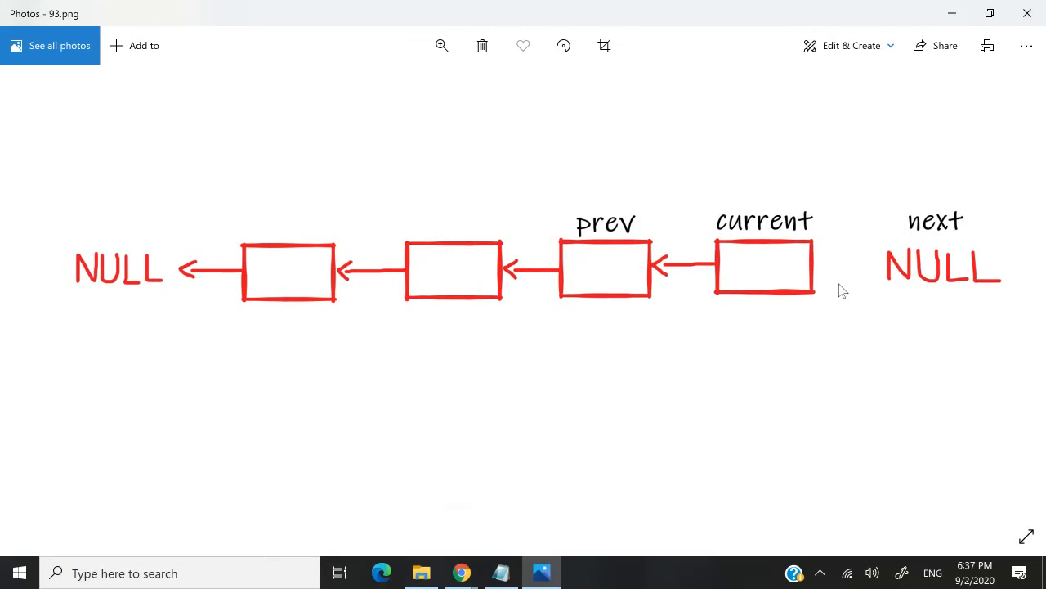
{"action": "key", "text": "Right"}
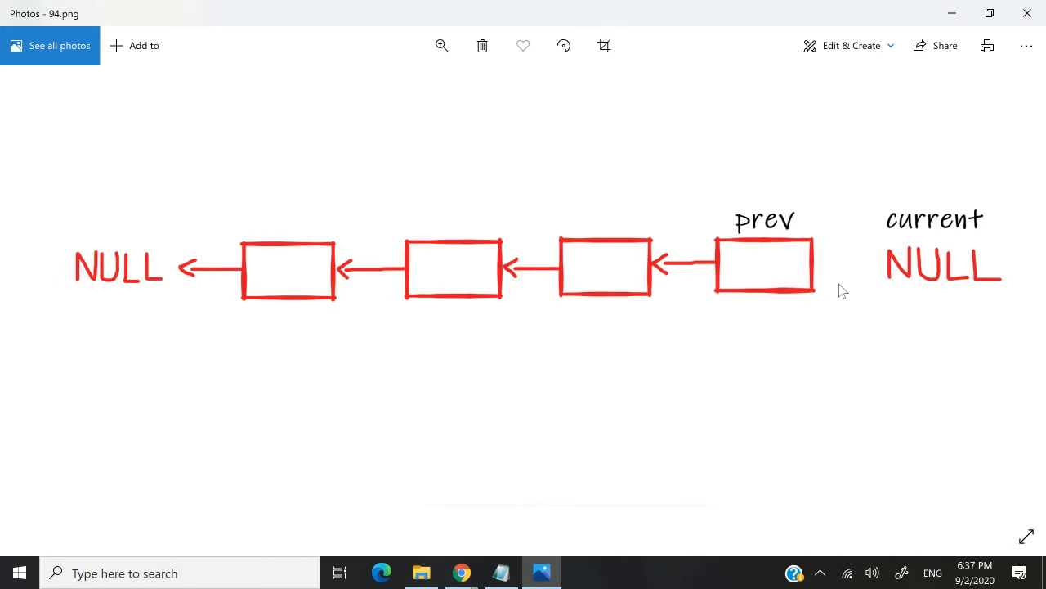
{"action": "key", "text": "Right"}
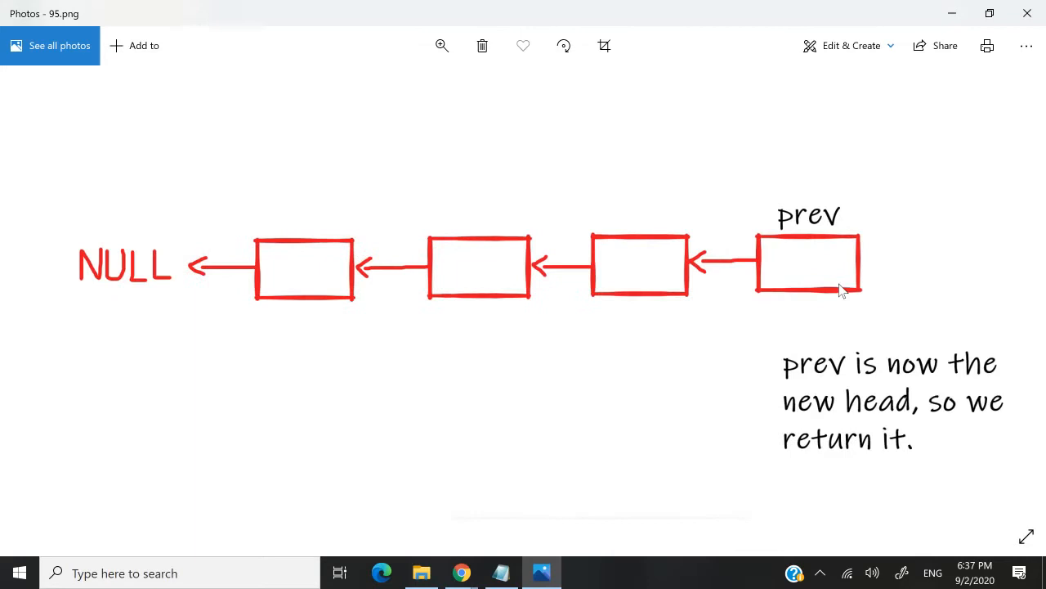
{"action": "key", "text": "alt+Tab"}
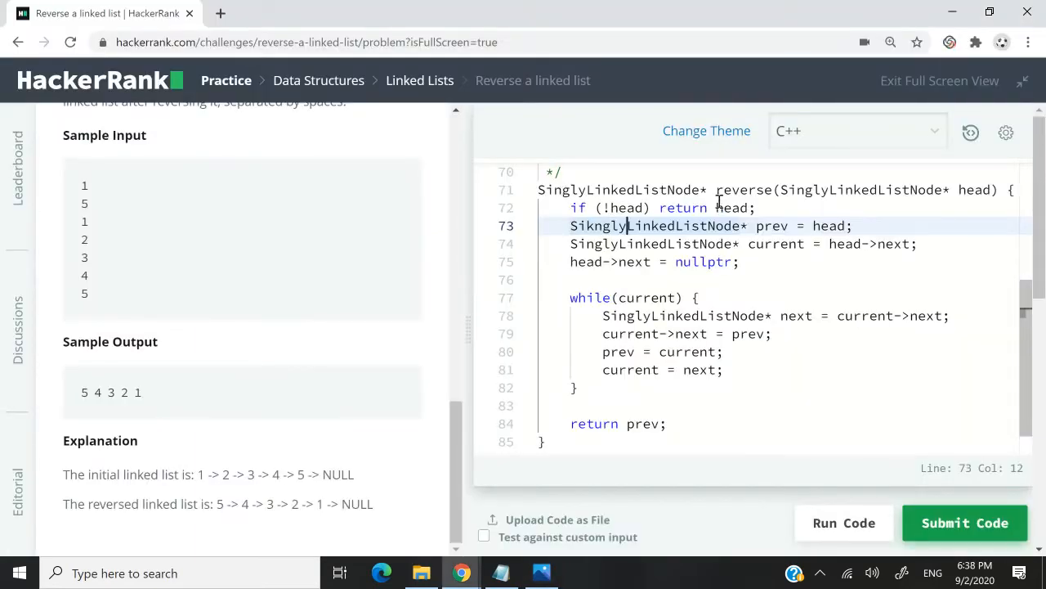
{"action": "double_click", "coordinate": [740, 189]}
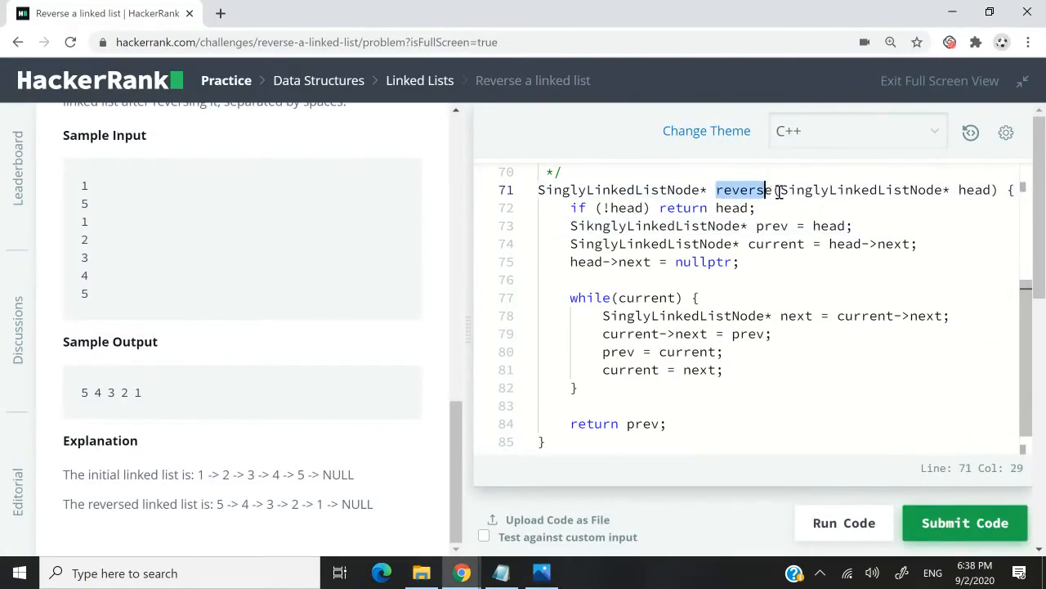
{"action": "left_click", "coordinate": [775, 189]}
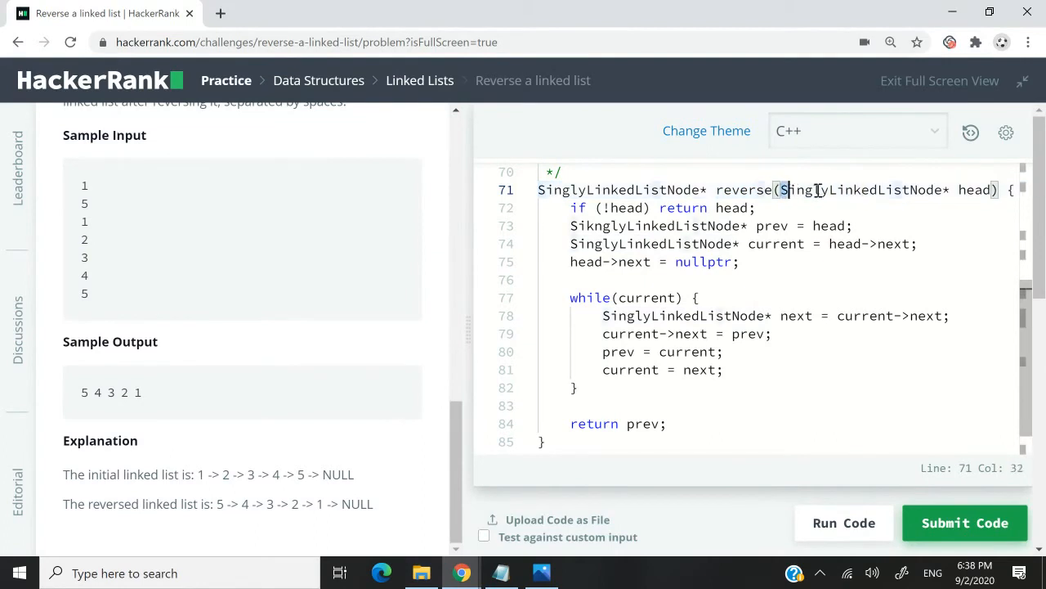
{"action": "left_click_drag", "start_coordinate": [781, 190], "coordinate": [996, 189]}
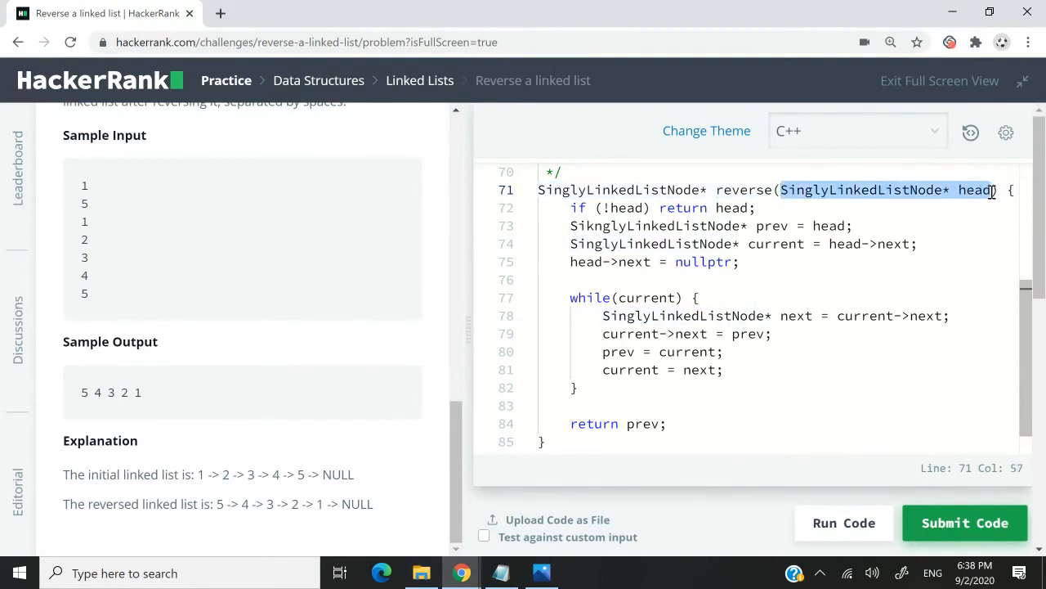
{"action": "left_click_drag", "start_coordinate": [756, 208], "coordinate": [571, 208]}
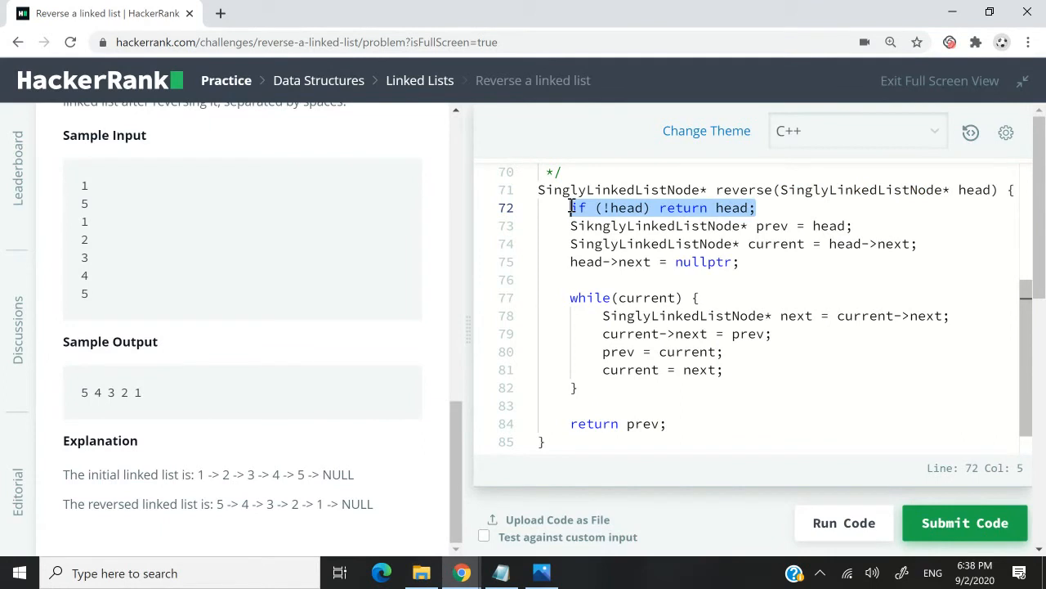
{"action": "left_click", "coordinate": [708, 190]}
{"action": "left_click_drag", "start_coordinate": [708, 190], "coordinate": [539, 190]}
{"action": "left_click", "coordinate": [643, 244]}
{"action": "left_click_drag", "start_coordinate": [570, 226], "coordinate": [920, 244]}
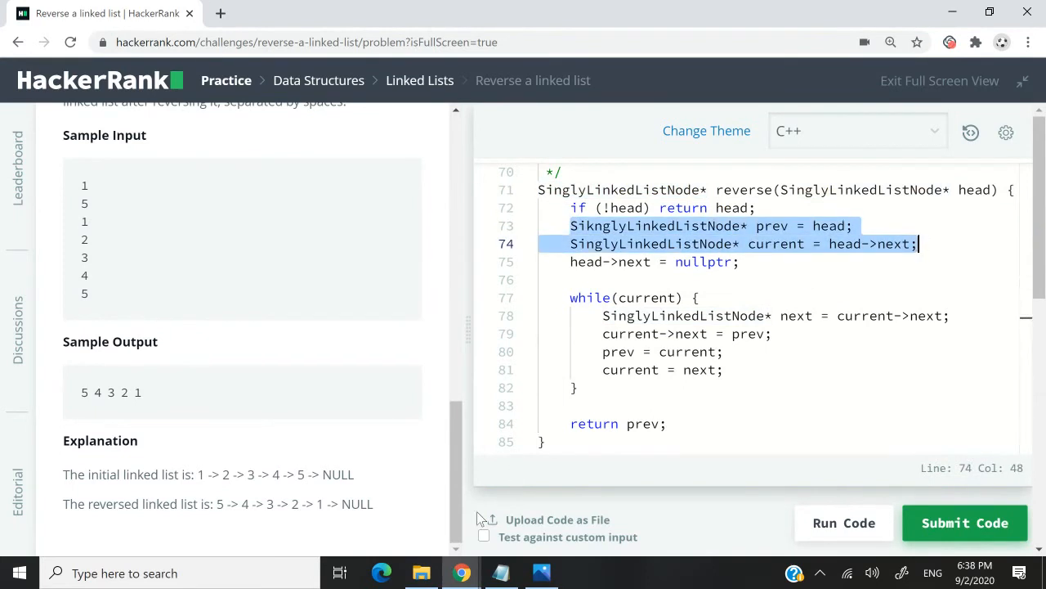
{"action": "left_click", "coordinate": [708, 261]}
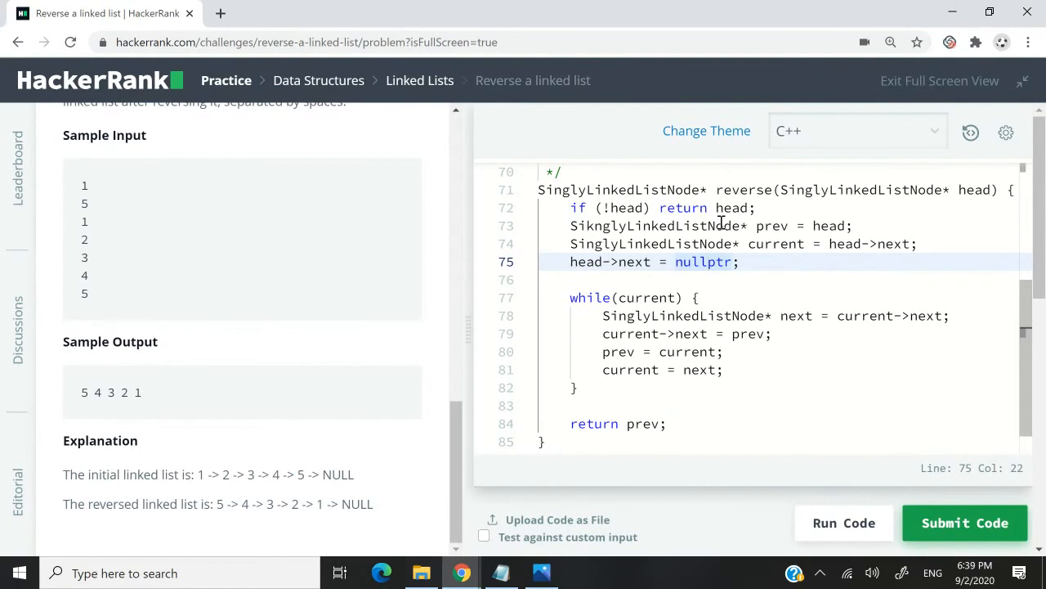
{"action": "left_click_drag", "start_coordinate": [570, 298], "coordinate": [580, 387]}
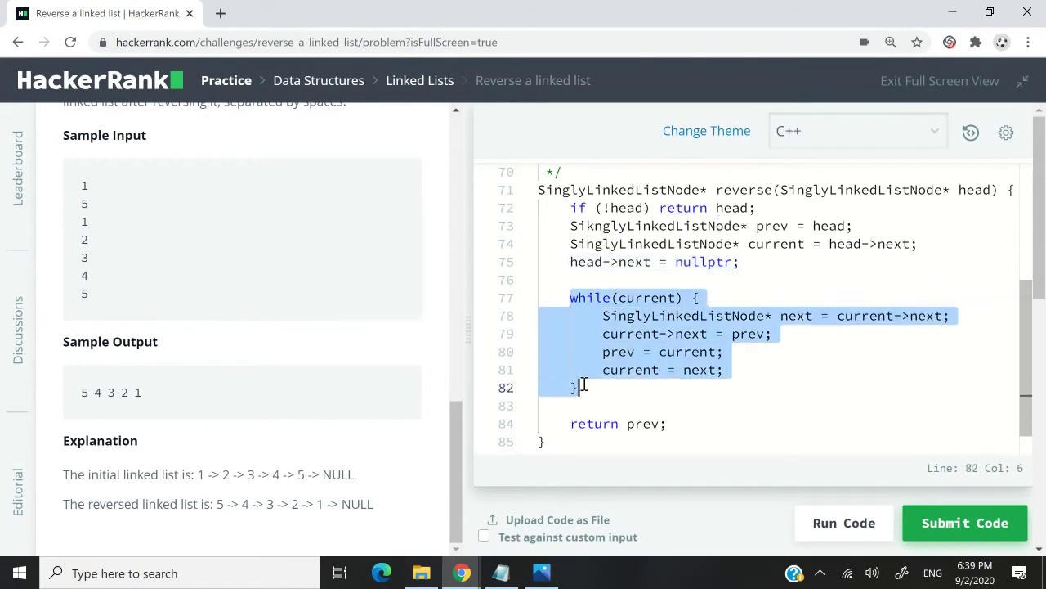
{"action": "left_click", "coordinate": [667, 297]}
{"action": "left_click_drag", "start_coordinate": [675, 297], "coordinate": [618, 296]}
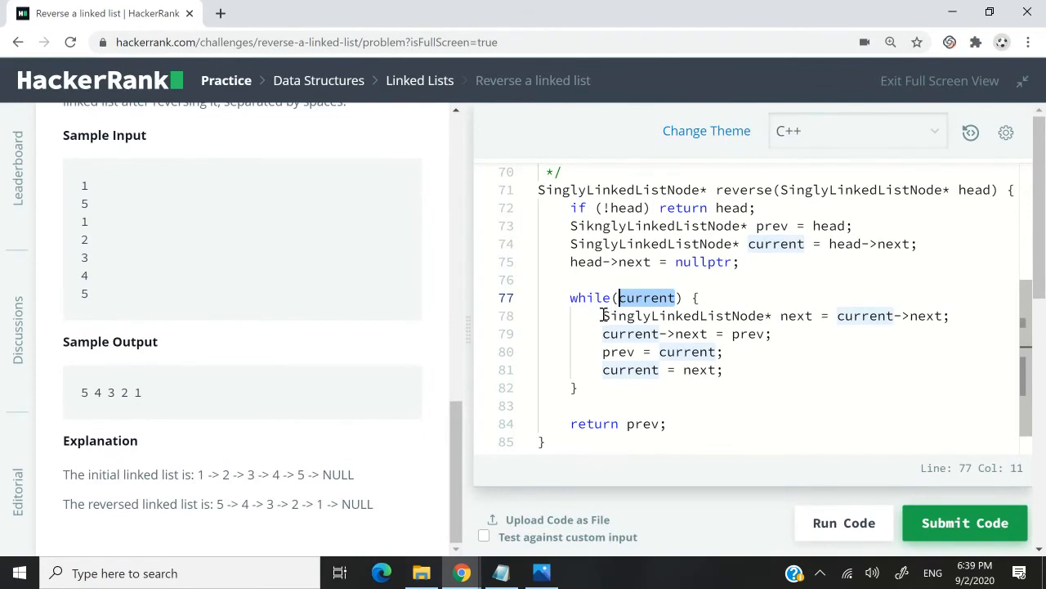
{"action": "left_click", "coordinate": [698, 298]}
{"action": "left_click_drag", "start_coordinate": [603, 315], "coordinate": [950, 316]}
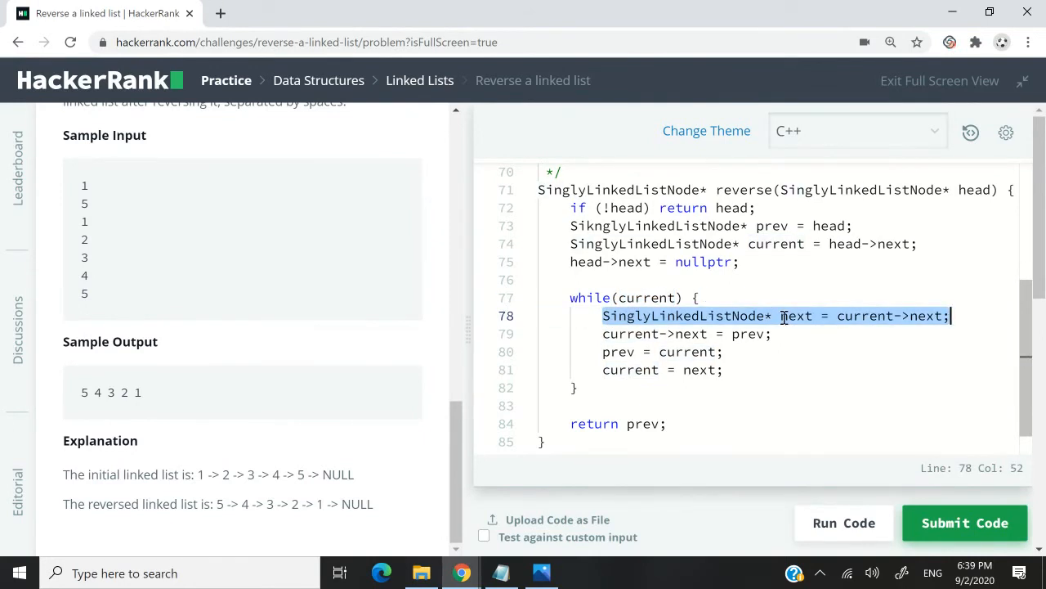
{"action": "mouse_move", "coordinate": [603, 334]}
{"action": "left_mouse_down"}
{"action": "mouse_move", "coordinate": [773, 333]}
{"action": "mouse_move", "coordinate": [602, 335]}
{"action": "left_mouse_up"}
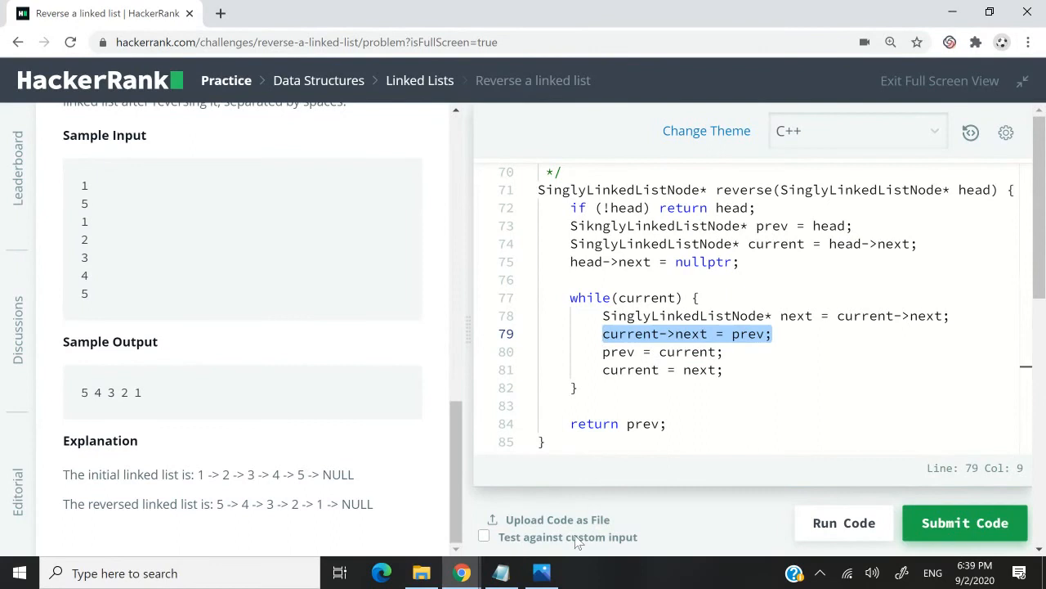
{"action": "key", "text": "alt+Tab"}
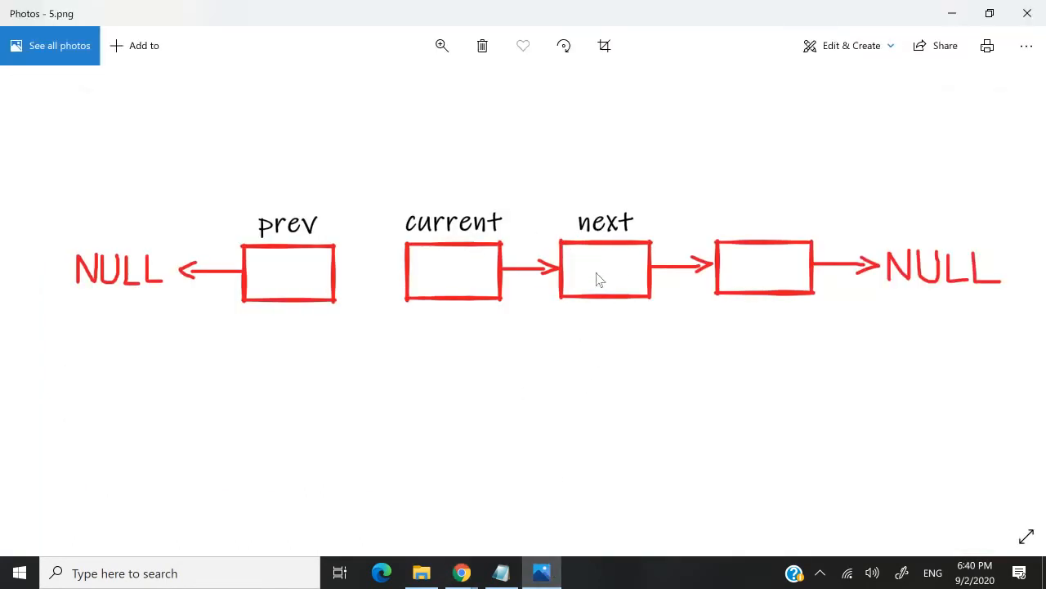
{"action": "key", "text": "Right"}
{"action": "key", "text": "alt+Tab"}
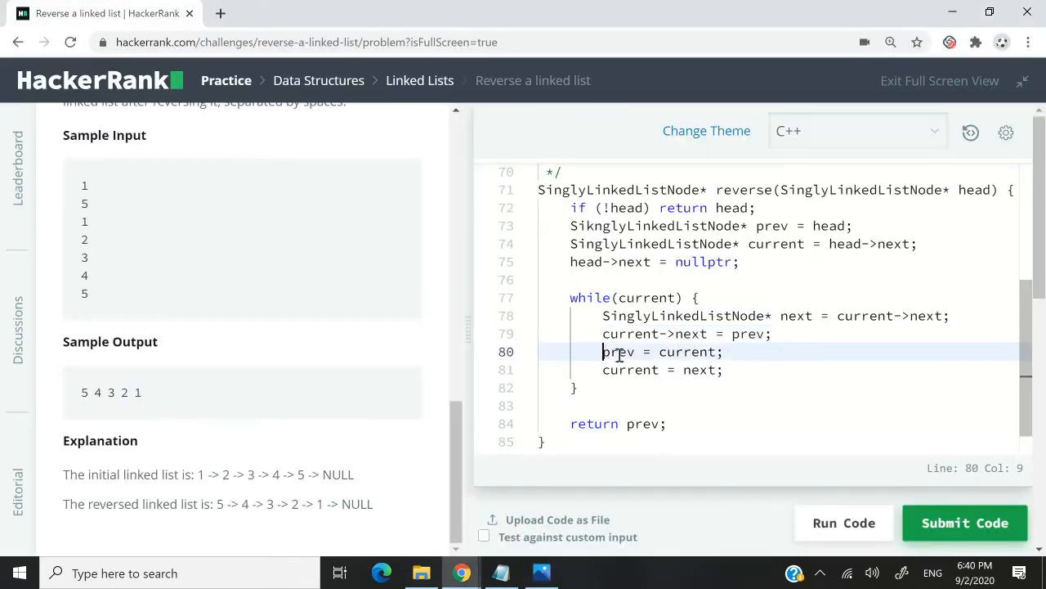
{"action": "left_click_drag", "start_coordinate": [602, 352], "coordinate": [733, 372]}
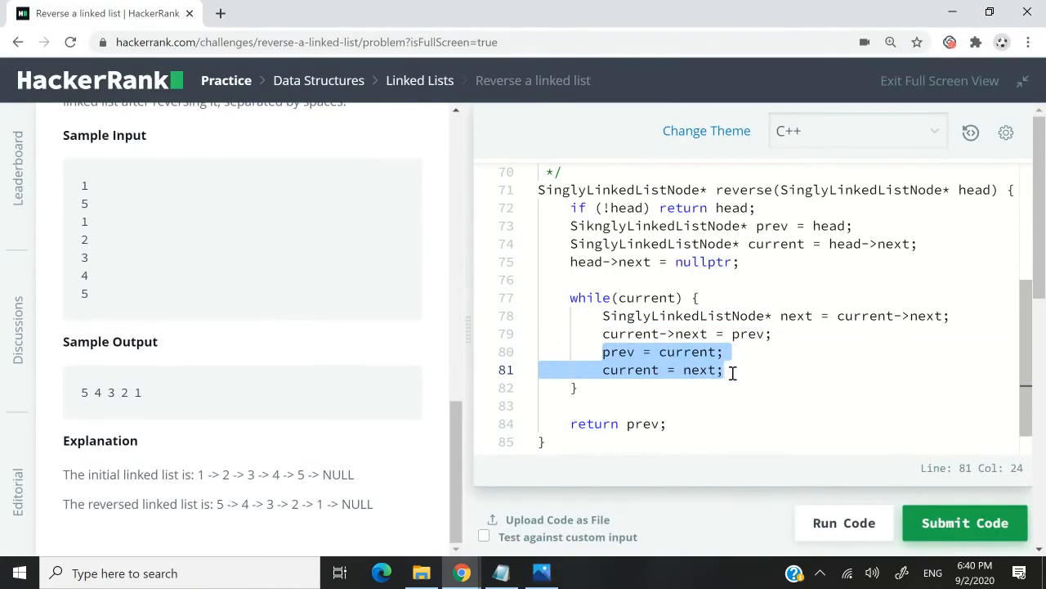
{"action": "left_click", "coordinate": [679, 409]}
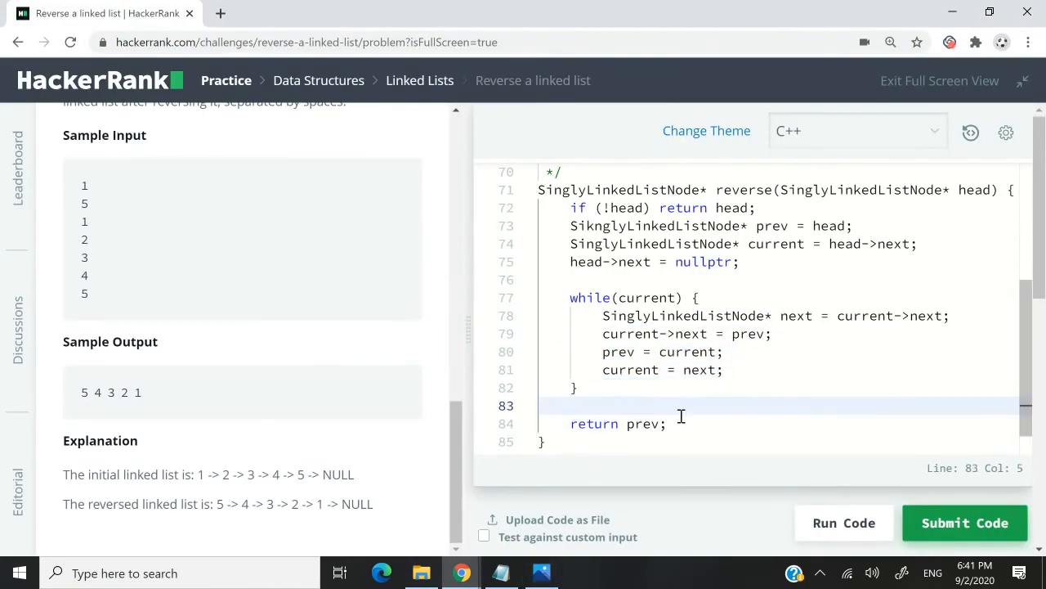
{"action": "left_click", "coordinate": [686, 440]}
{"action": "mouse_move", "coordinate": [687, 429]}
{"action": "left_mouse_down"}
{"action": "mouse_move", "coordinate": [564, 410]}
{"action": "mouse_move", "coordinate": [691, 410]}
{"action": "left_mouse_up"}
{"action": "left_click", "coordinate": [571, 409]}
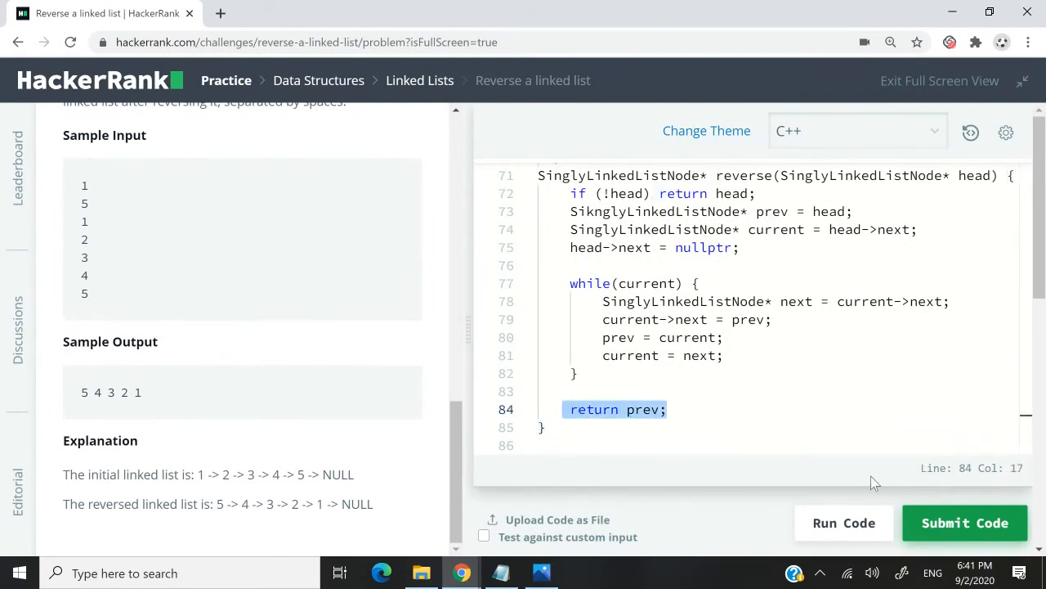
Step: Submit, correct 'SiknglyLinkedListNode' to 'SinglyLinkedListNode' on line 73, and resubmit
{"action": "left_click", "coordinate": [965, 522]}
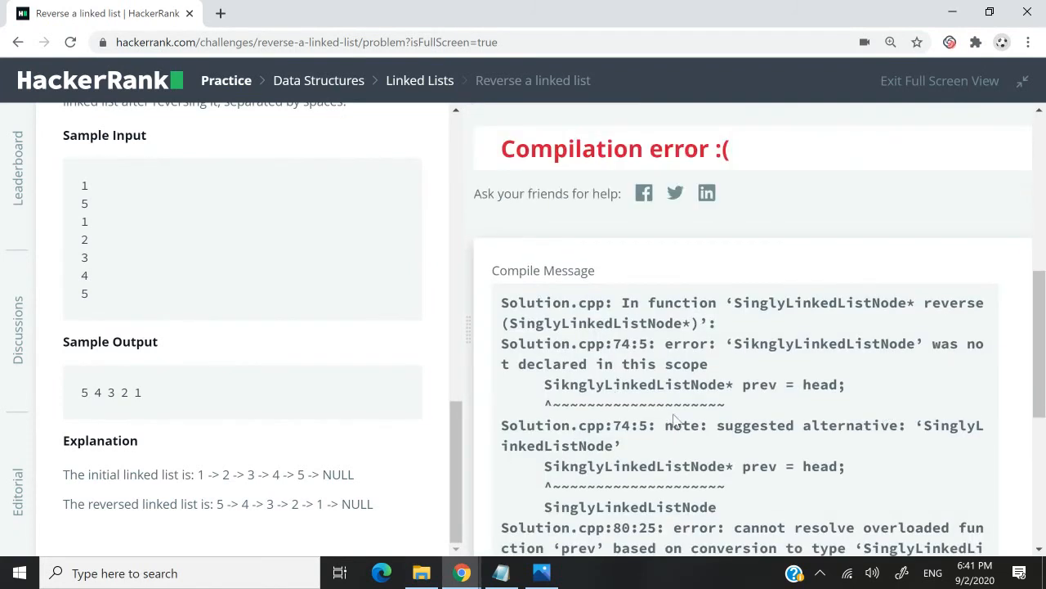
{"action": "scroll", "coordinate": [987, 347], "scroll_direction": "up", "scroll_amount": 5}
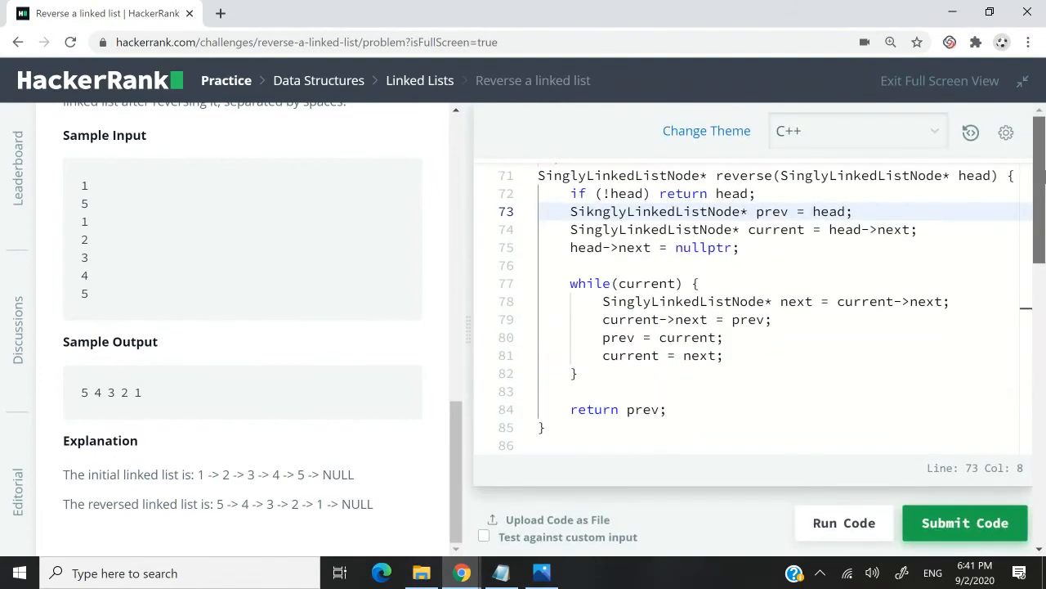
{"action": "left_click", "coordinate": [594, 210]}
{"action": "left_click_drag", "start_coordinate": [749, 211], "coordinate": [578, 211]}
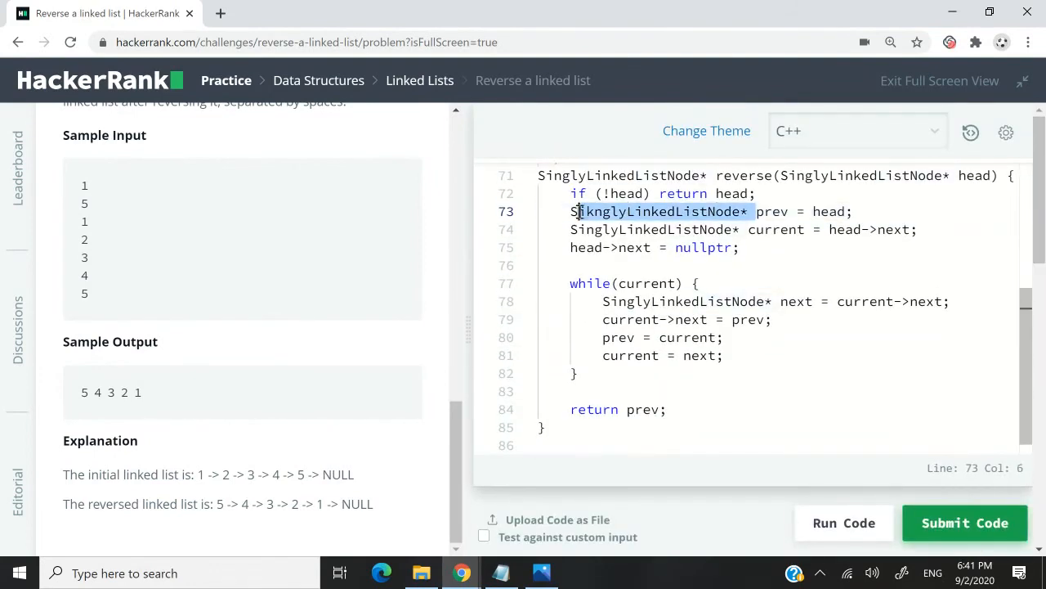
{"action": "left_click", "coordinate": [592, 210]}
{"action": "key", "text": "BackSpace"}
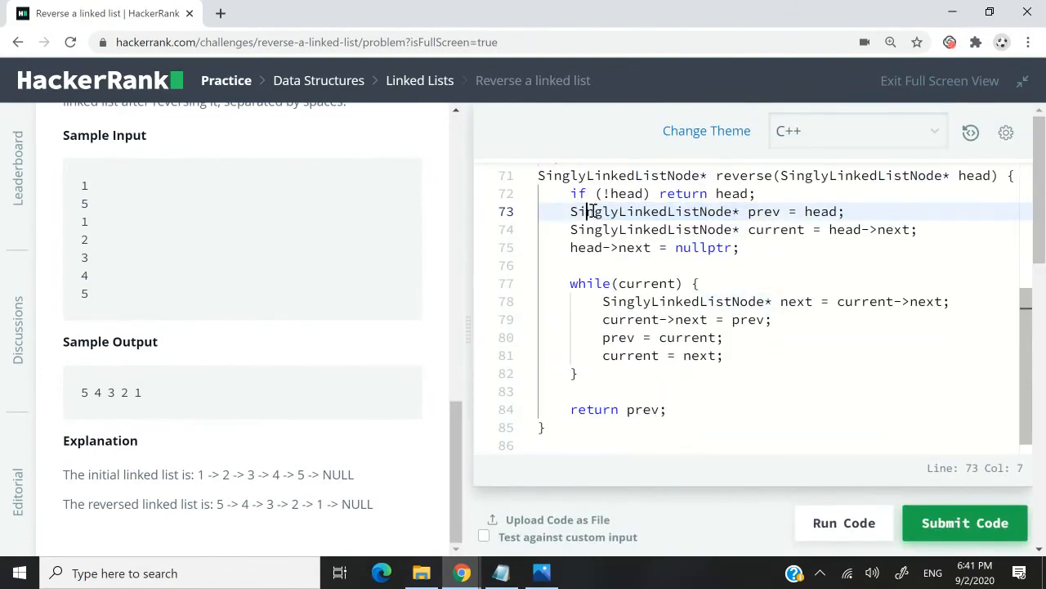
{"action": "left_click", "coordinate": [958, 524]}
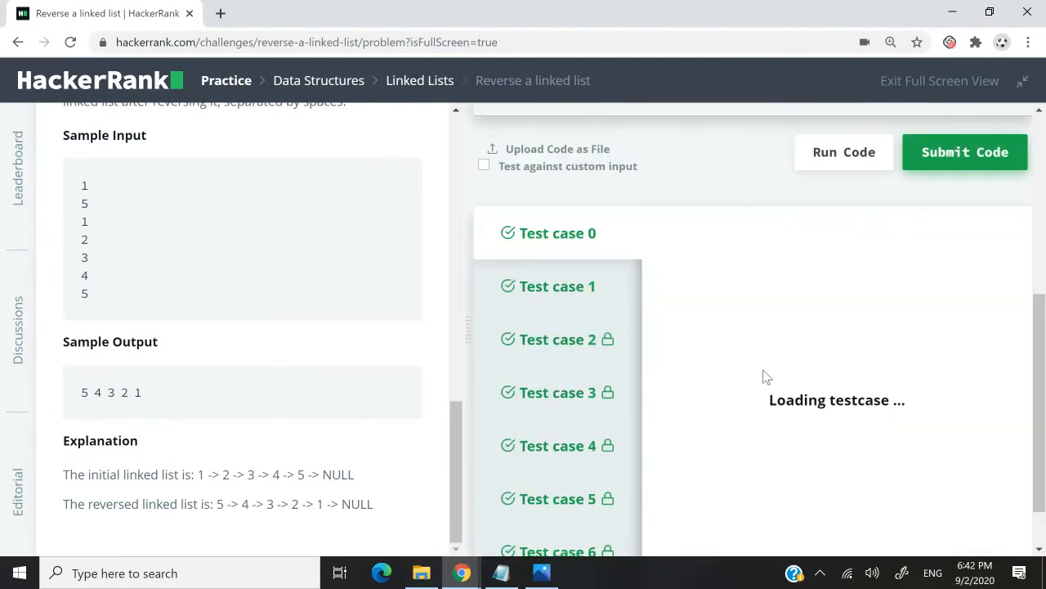
{"action": "left_click_drag", "start_coordinate": [1040, 401], "coordinate": [1039, 221]}
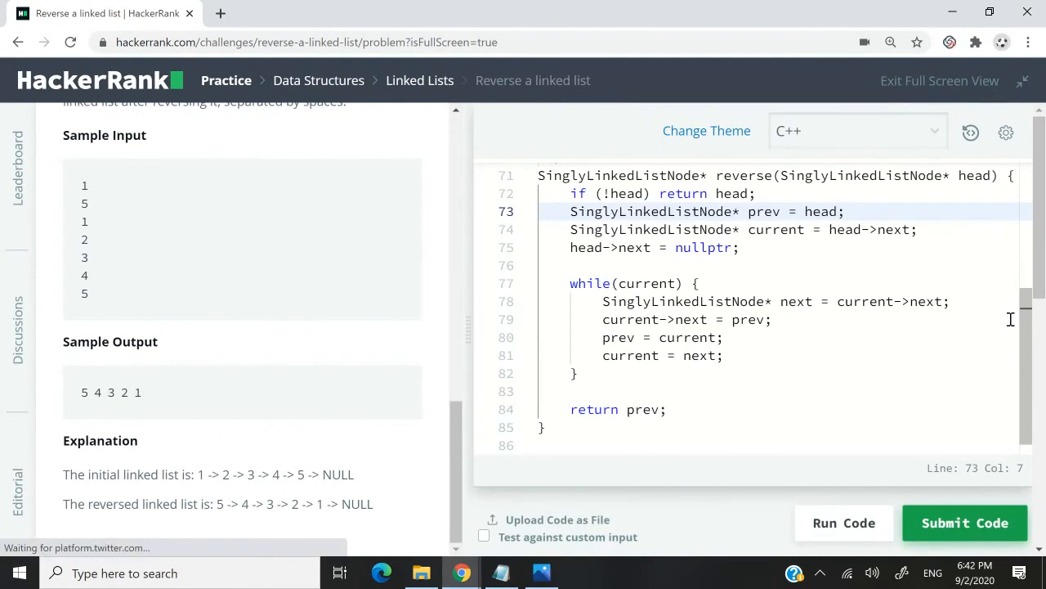
Step: Switch the language to C and replace nullptr with NULL on line 83
{"action": "left_click", "coordinate": [867, 132]}
{"action": "left_click", "coordinate": [842, 166]}
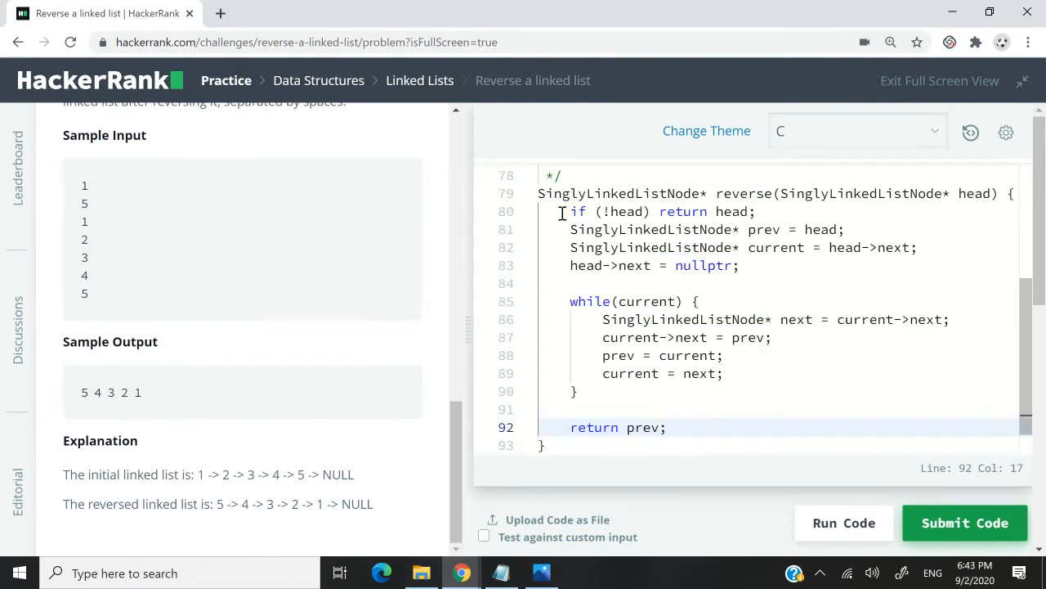
{"action": "left_click", "coordinate": [741, 265]}
{"action": "double_click", "coordinate": [732, 265]}
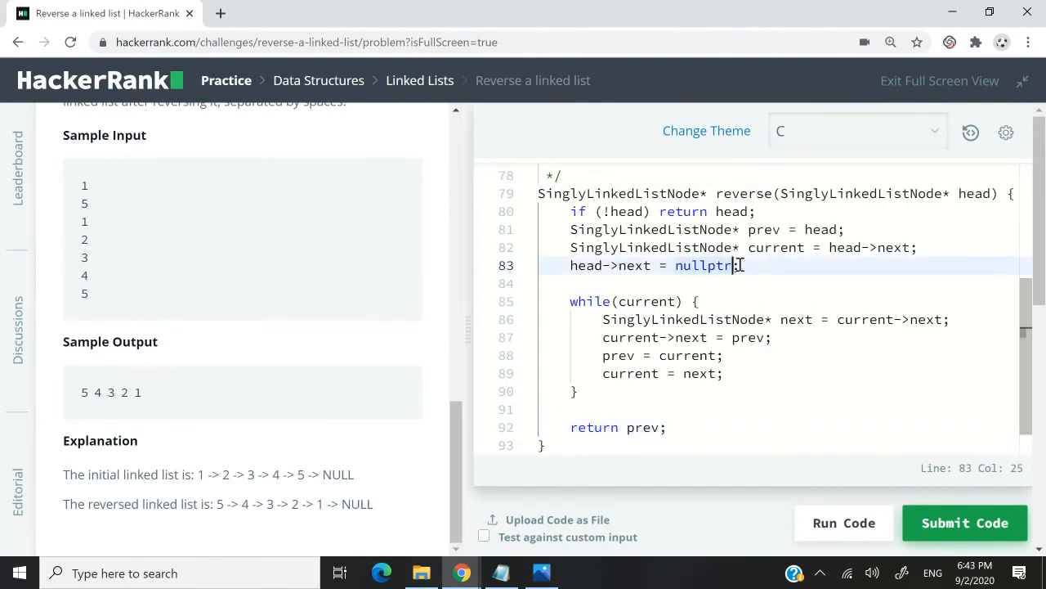
{"action": "key", "text": "BackSpace"}
{"action": "type", "text": "ULL"}
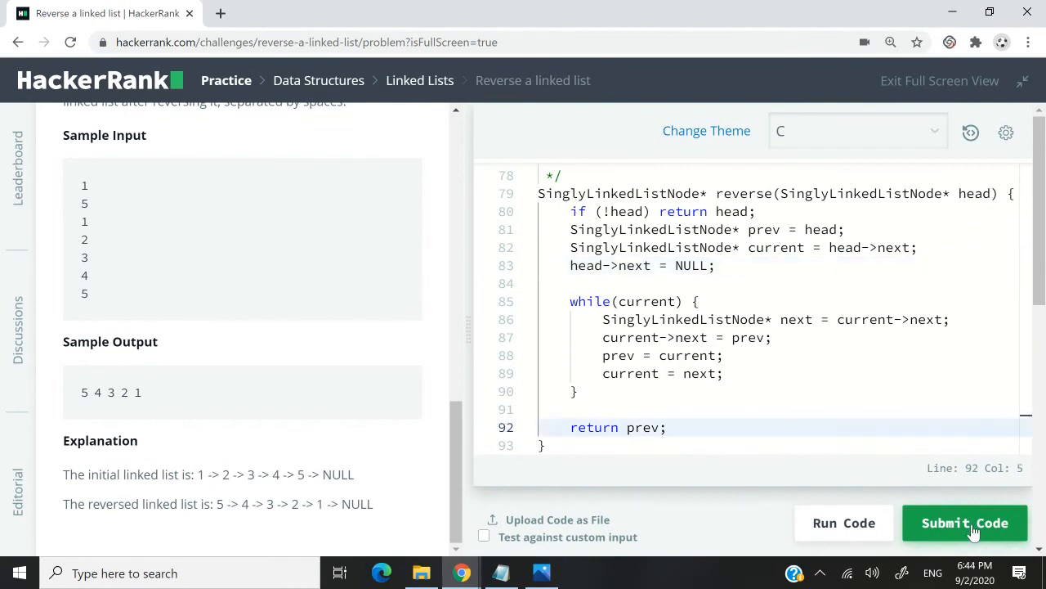
Step: Submit the C solution and scroll back up to the editor
{"action": "left_click", "coordinate": [965, 522]}
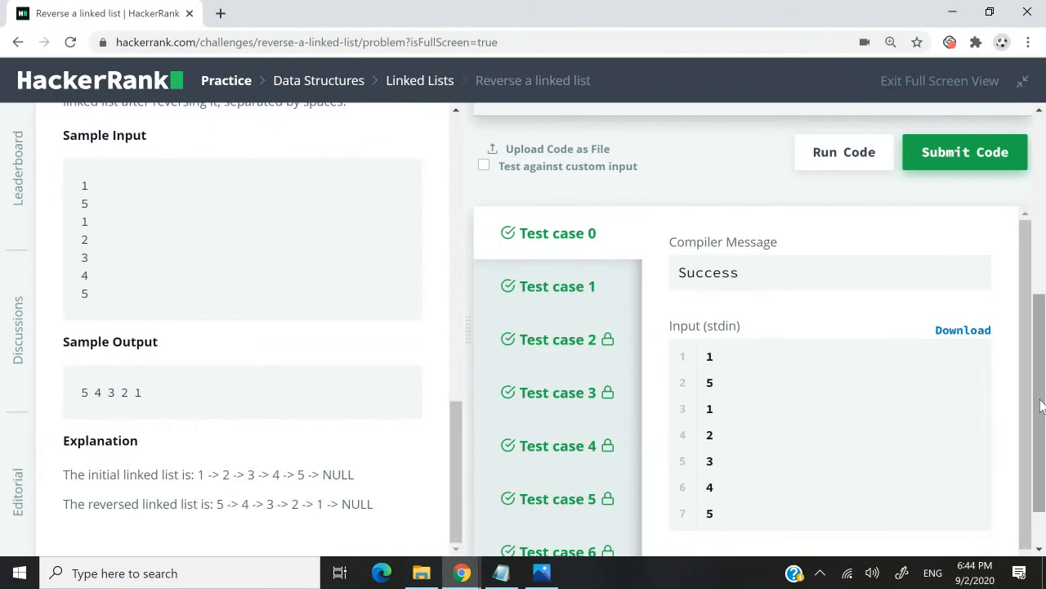
{"action": "scroll", "coordinate": [1041, 403], "scroll_direction": "up", "scroll_amount": 3}
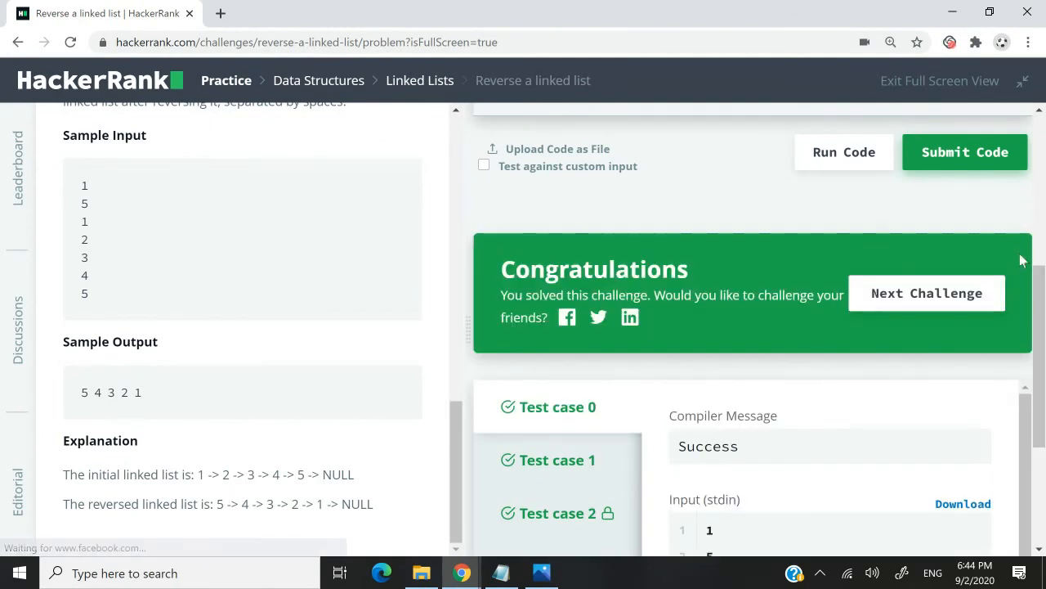
{"action": "scroll", "coordinate": [1043, 335], "scroll_direction": "up", "scroll_amount": 1}
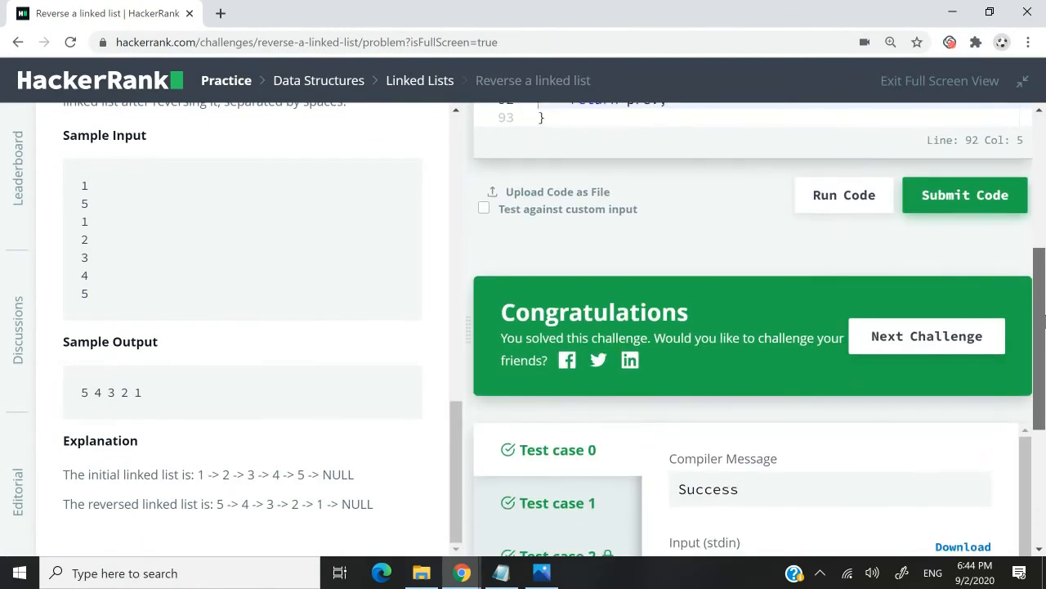
{"action": "left_click_drag", "start_coordinate": [1041, 327], "coordinate": [1041, 205]}
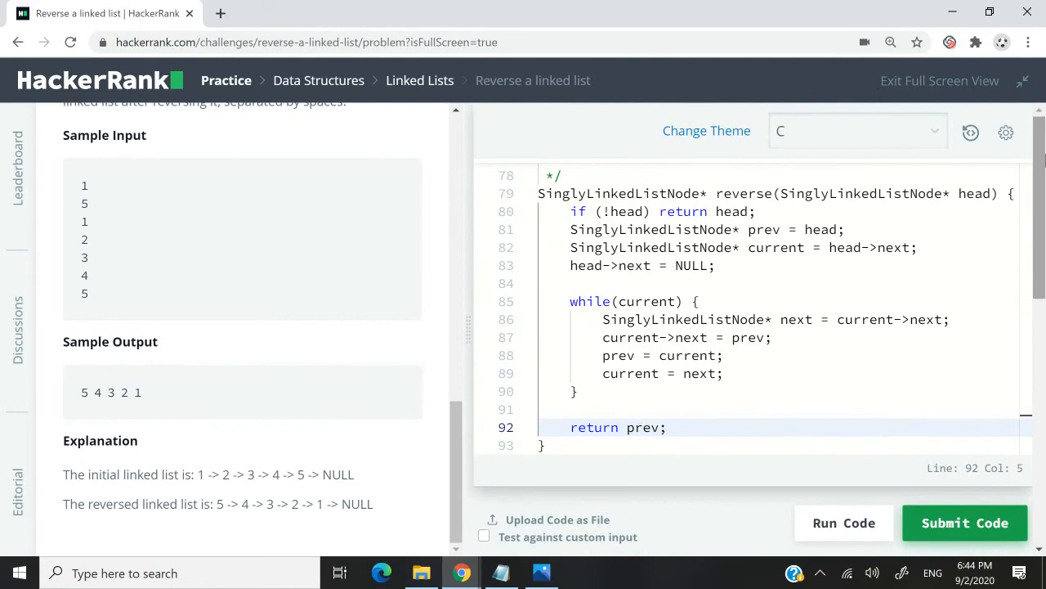